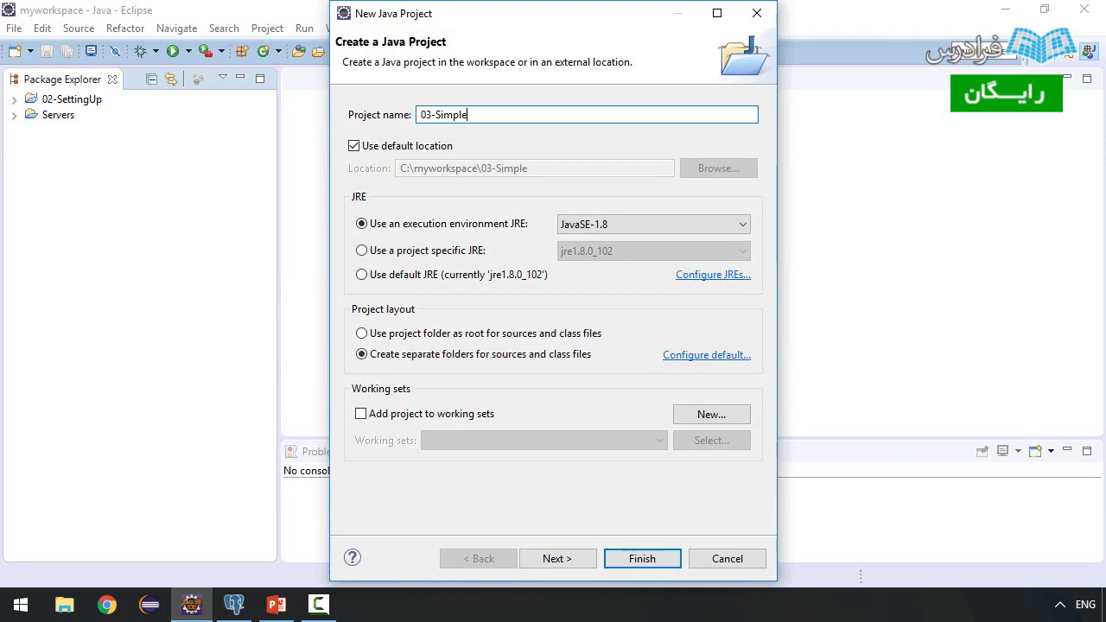
- Name the project 03-SimpleInsert, add the PostgreSQL user library to its build path, and finish
{"action": "type", "text": "Insert"}
{"action": "left_click", "coordinate": [559, 555]}
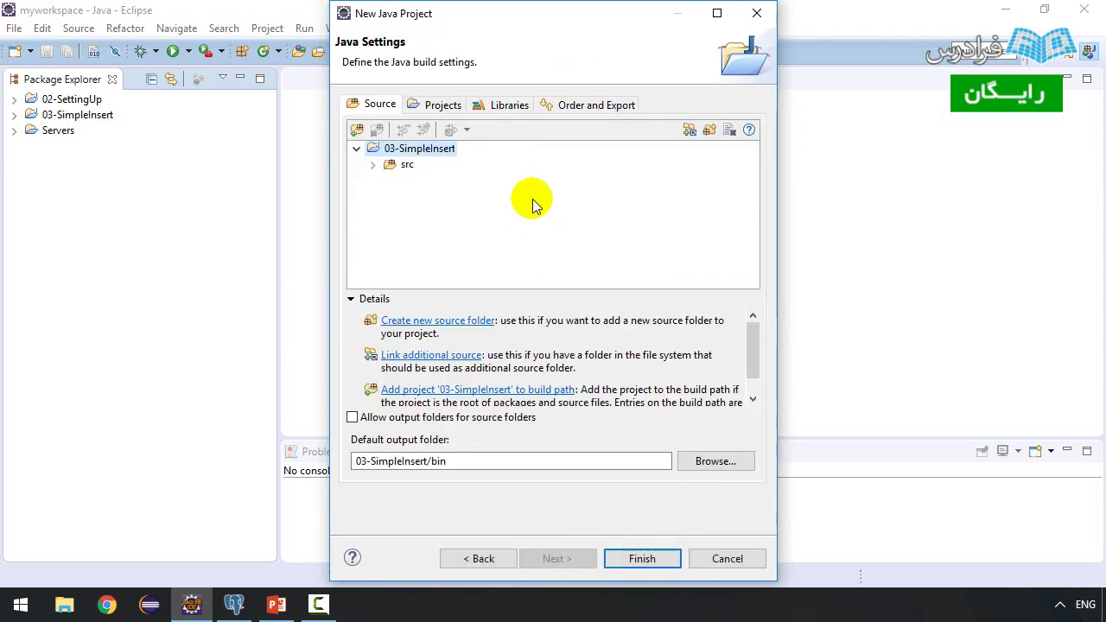
{"action": "left_click", "coordinate": [518, 106]}
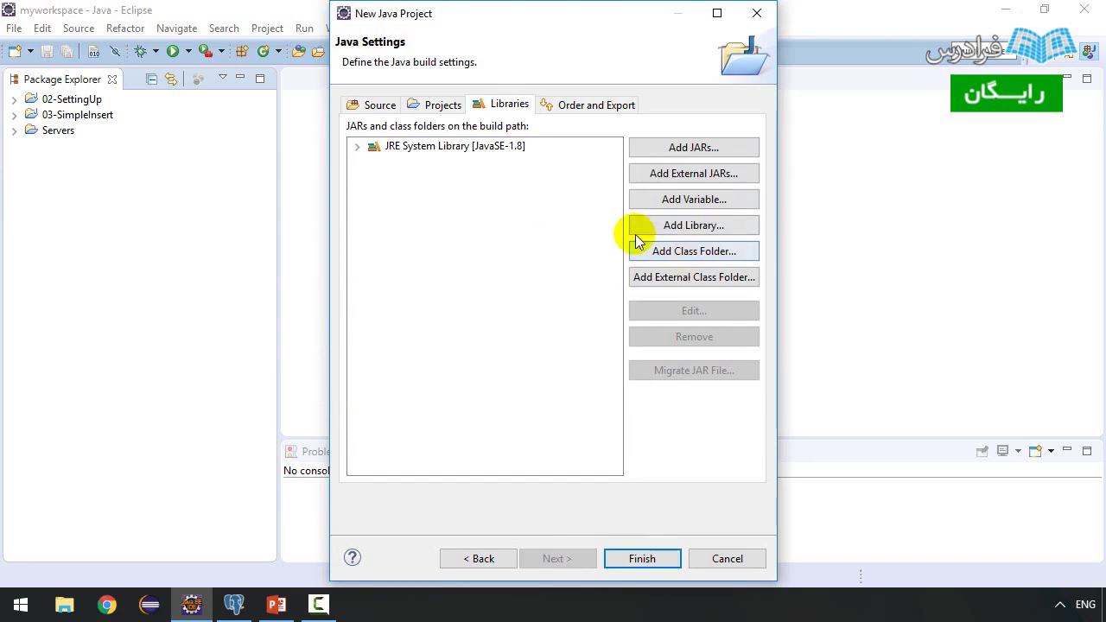
{"action": "left_click", "coordinate": [679, 228]}
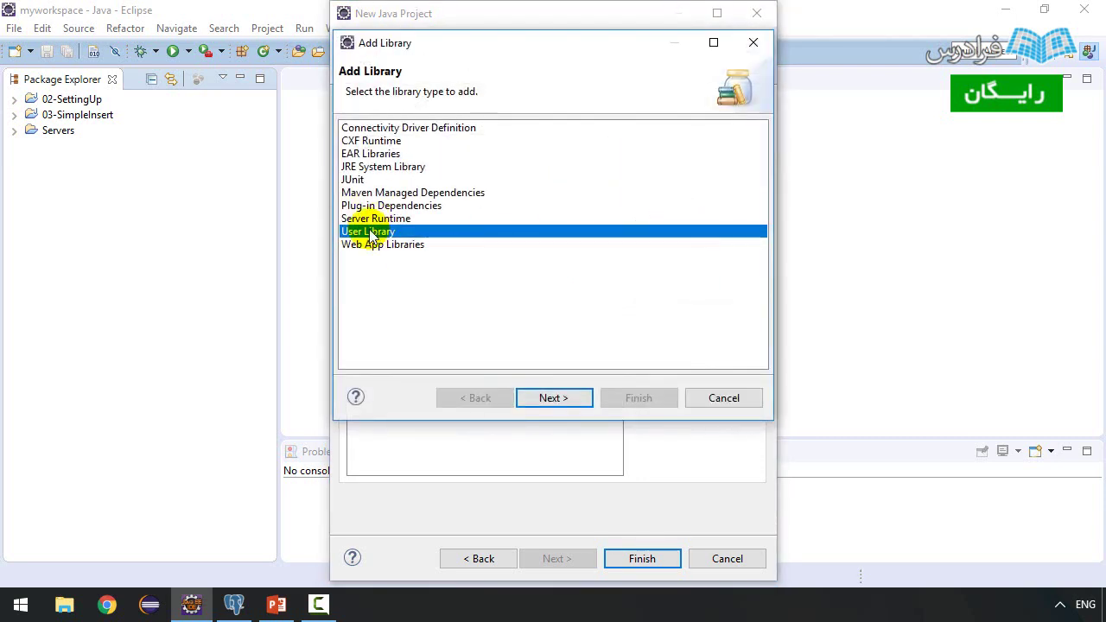
{"action": "left_click", "coordinate": [534, 398]}
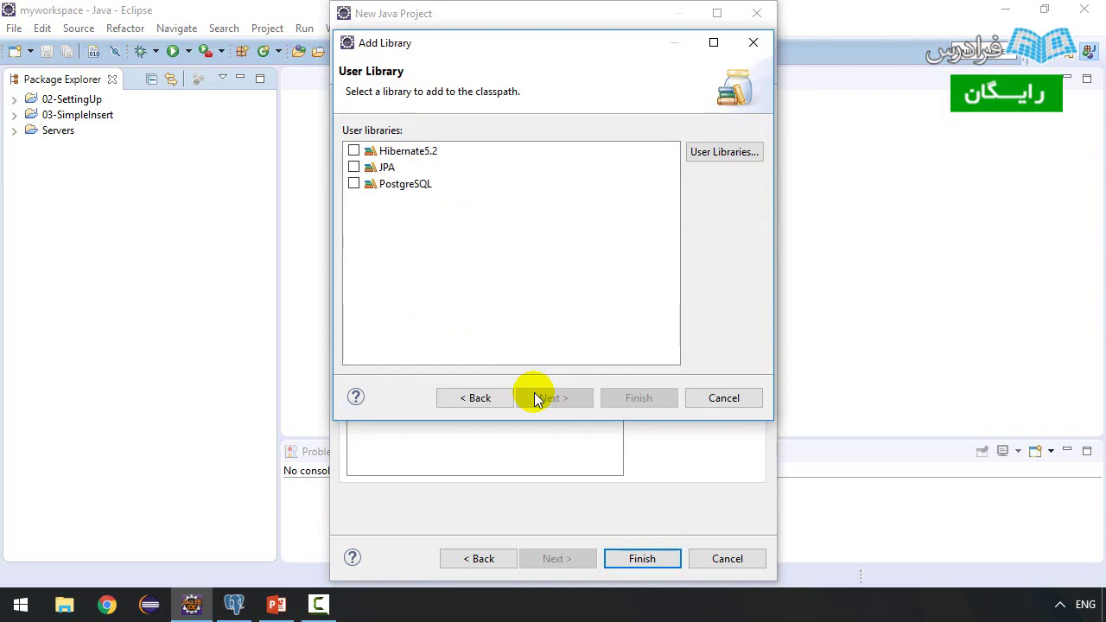
{"action": "left_click", "coordinate": [353, 183]}
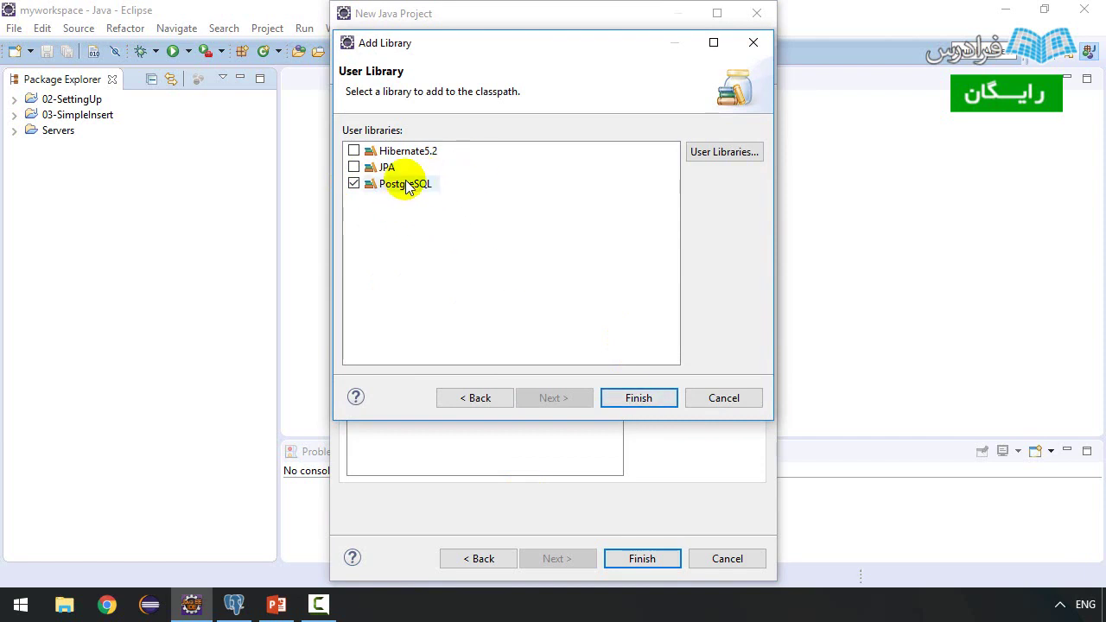
{"action": "left_click", "coordinate": [638, 398]}
{"action": "left_click", "coordinate": [642, 558]}
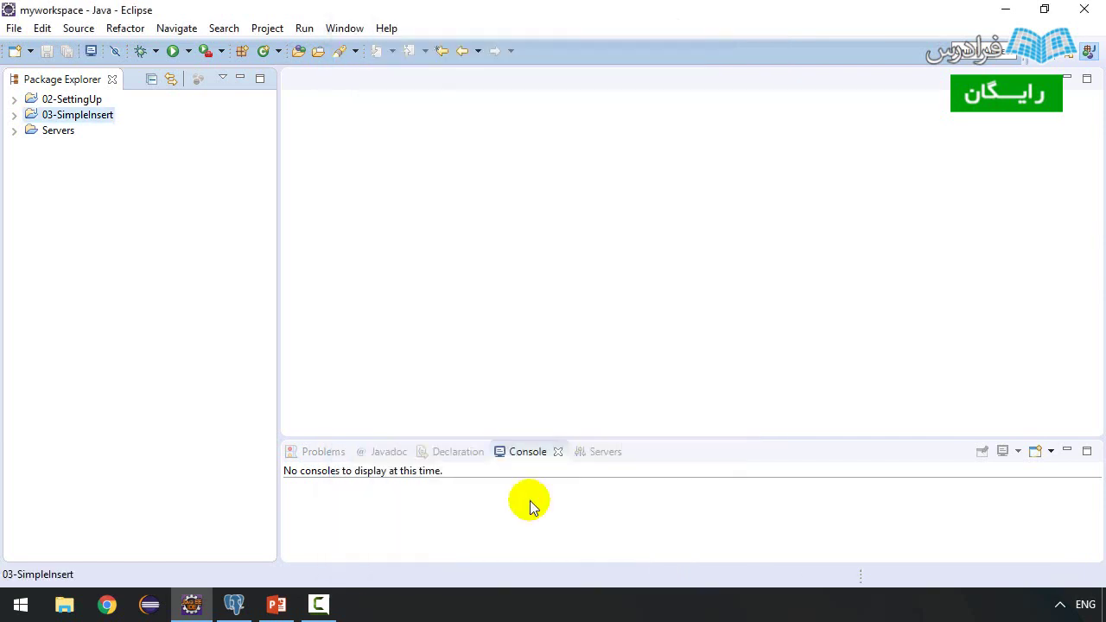
- Expand 03-SimpleInsert in Package Explorer, then switch to pgAdmin 4
{"action": "left_click", "coordinate": [14, 115]}
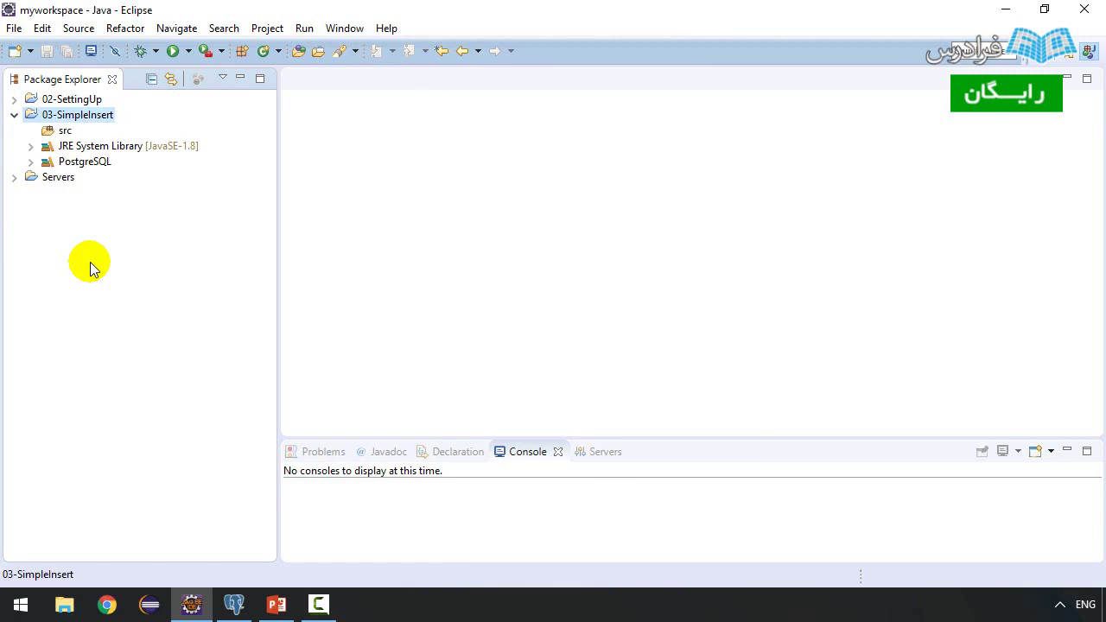
{"action": "left_click", "coordinate": [234, 604]}
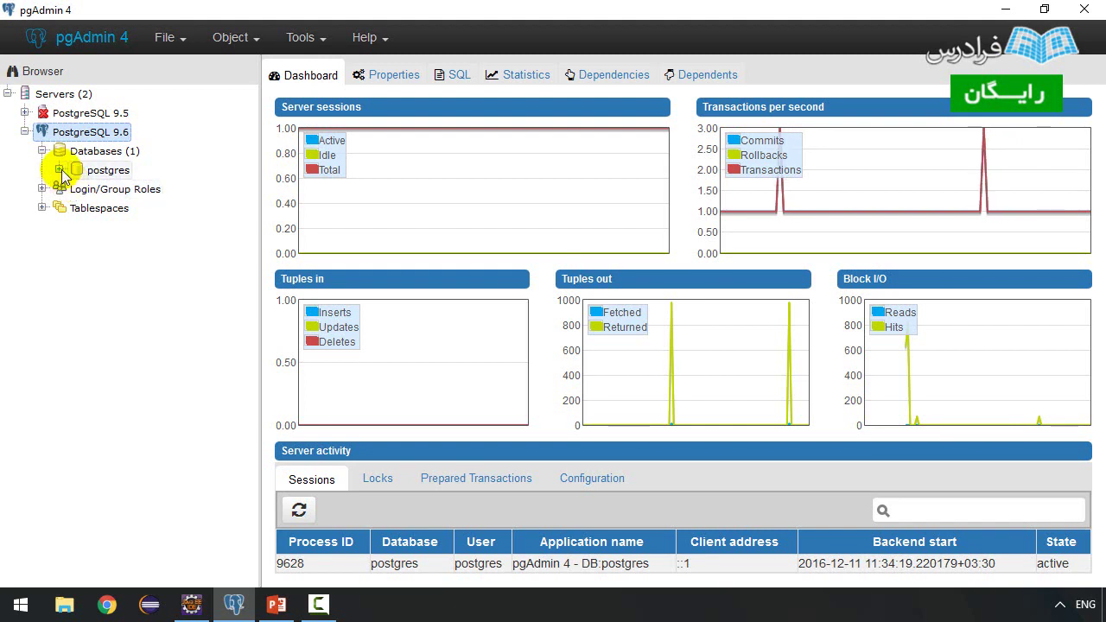
- Expand postgres > Schemas > public and select its Tables group
{"action": "left_click", "coordinate": [59, 169]}
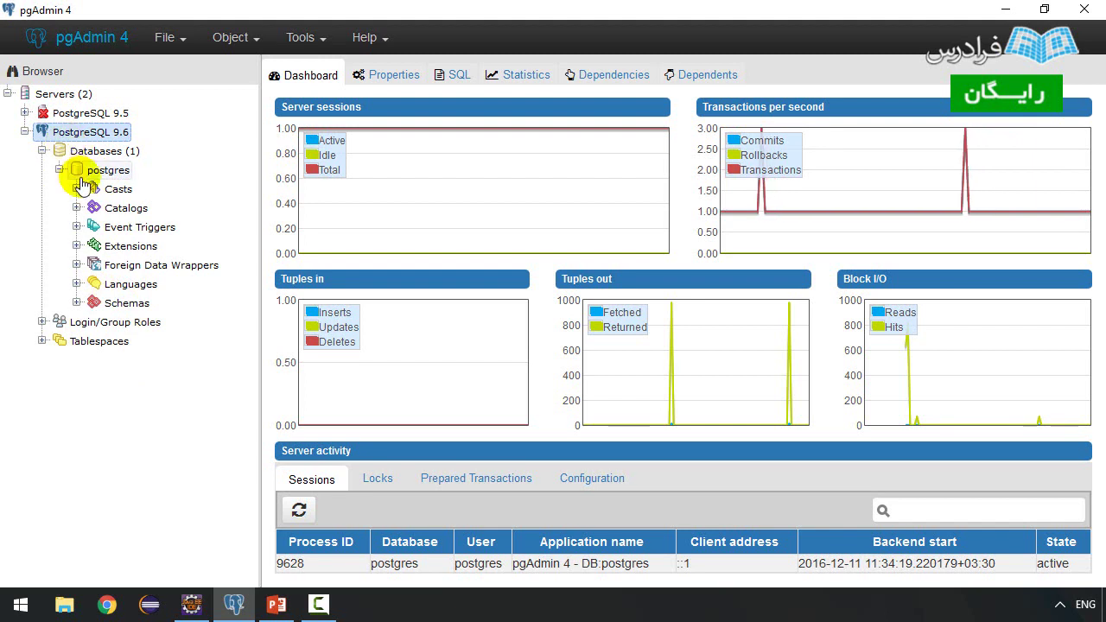
{"action": "left_click", "coordinate": [76, 303]}
{"action": "left_click", "coordinate": [94, 321]}
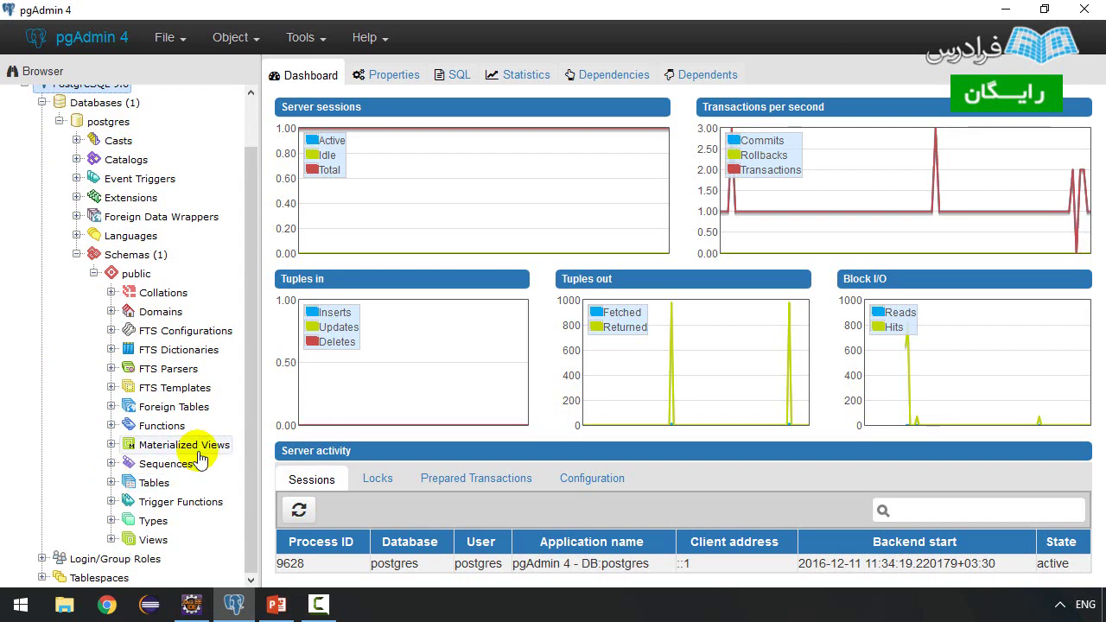
{"action": "left_click", "coordinate": [301, 51]}
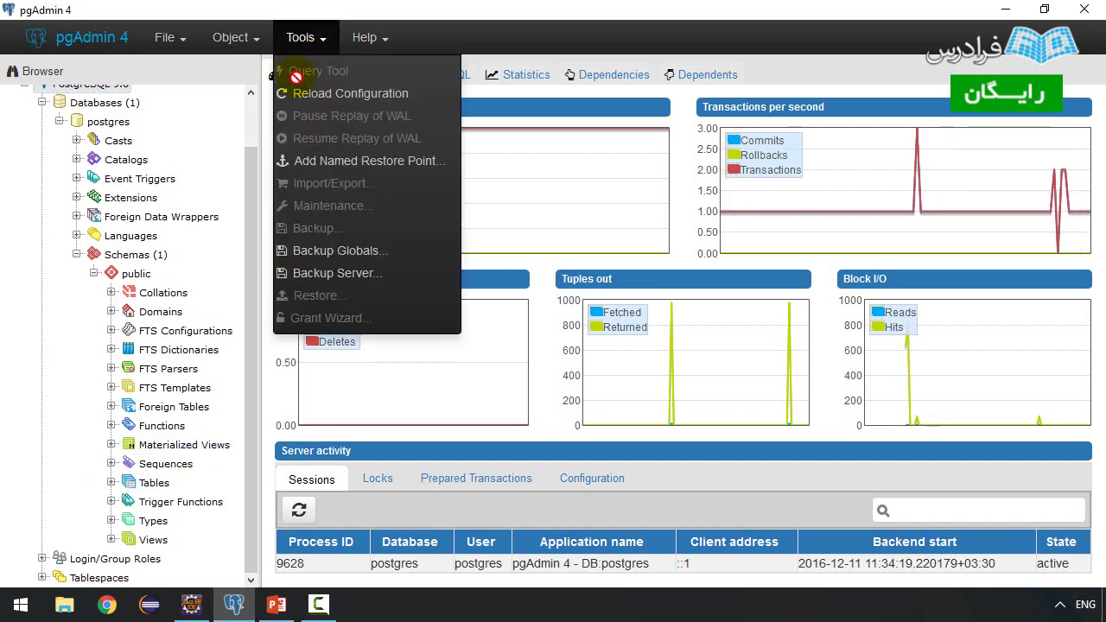
{"action": "left_click", "coordinate": [142, 484]}
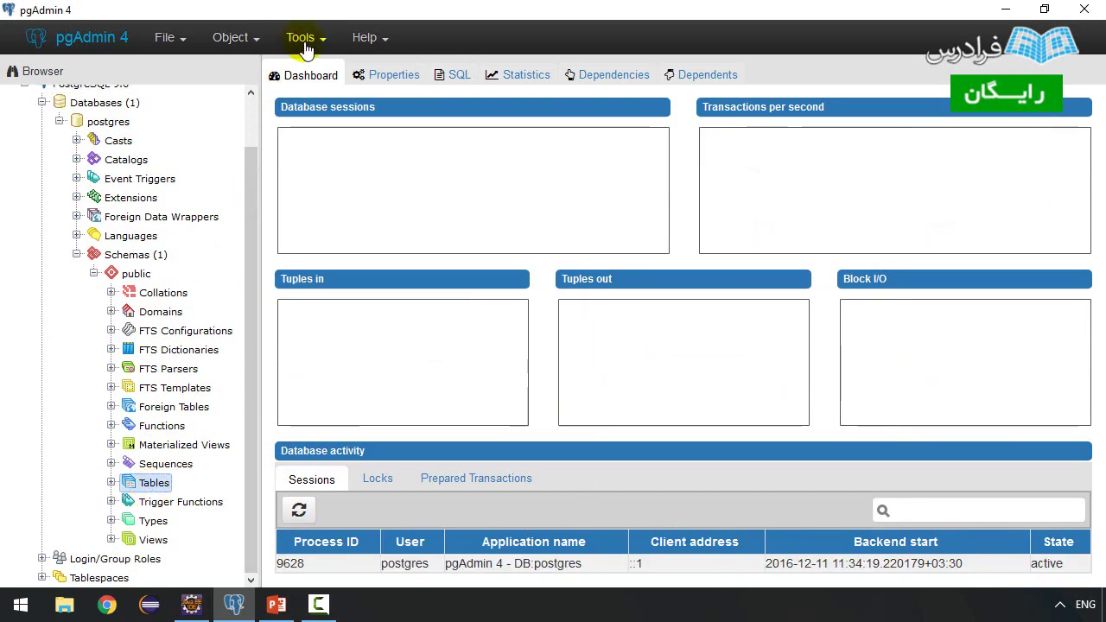
{"action": "left_click", "coordinate": [302, 40]}
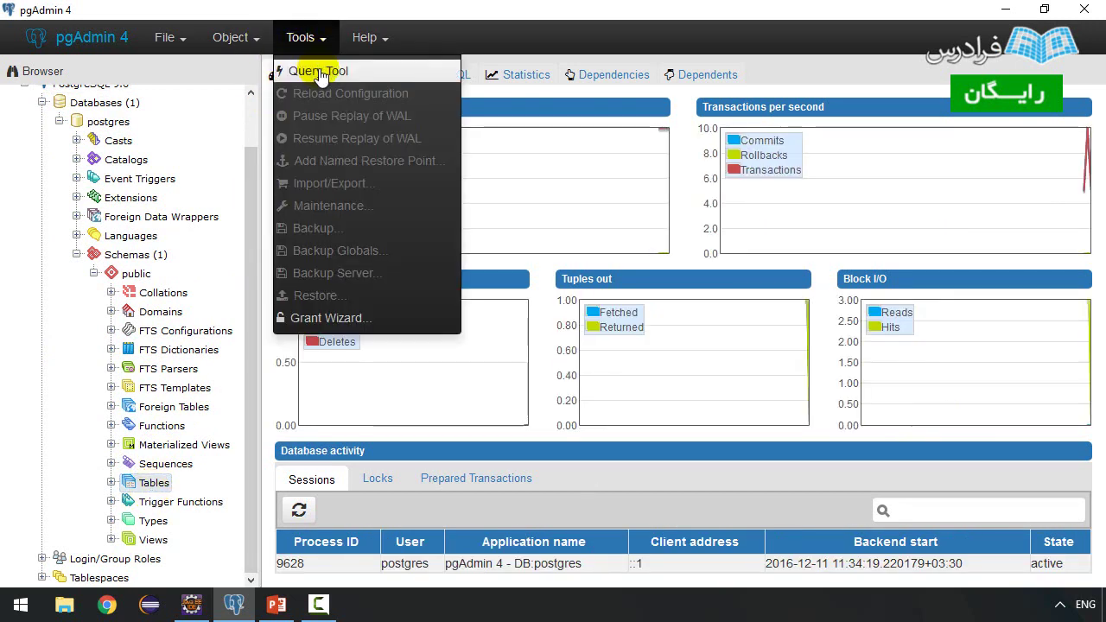
{"action": "left_click", "coordinate": [154, 484]}
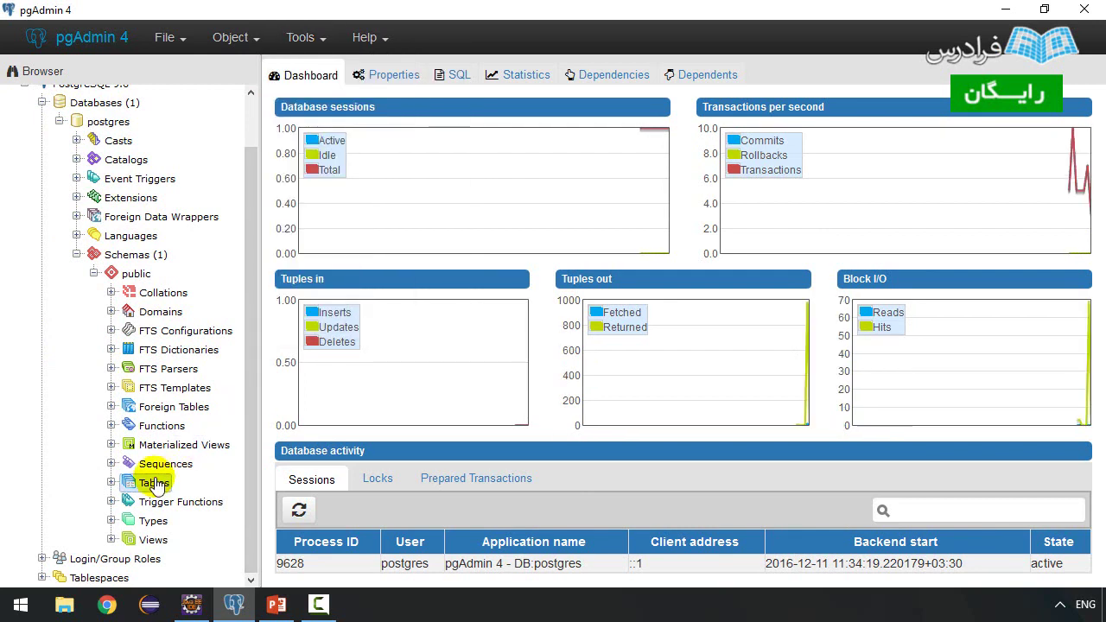
- Start a new table from the Tables context menu with Create > Table
{"action": "right_click", "coordinate": [137, 486]}
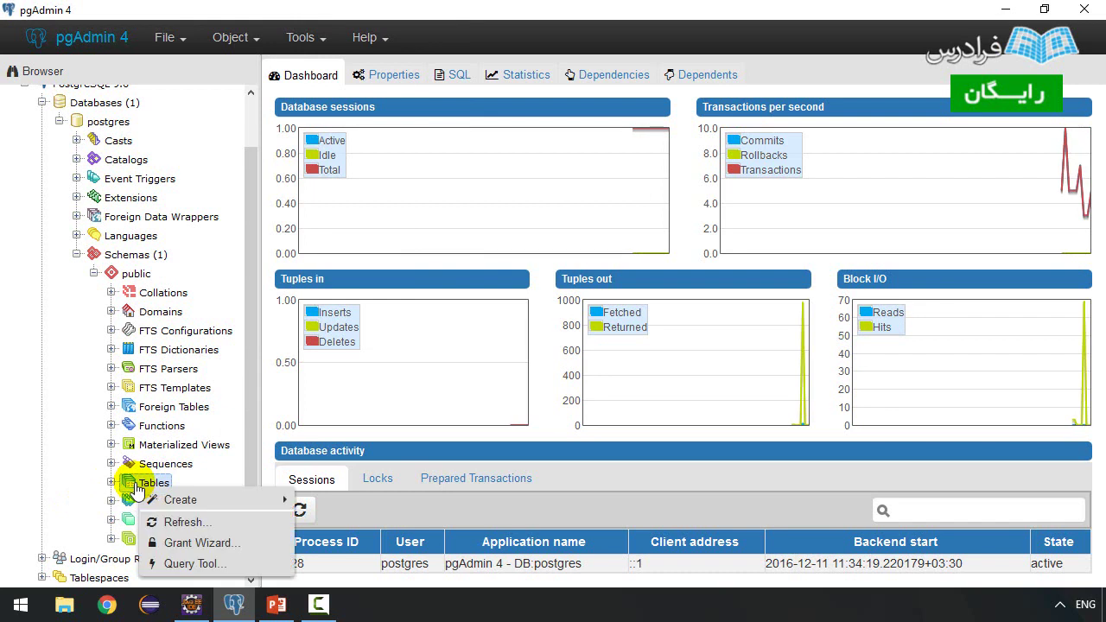
{"action": "mouse_move", "coordinate": [177, 499]}
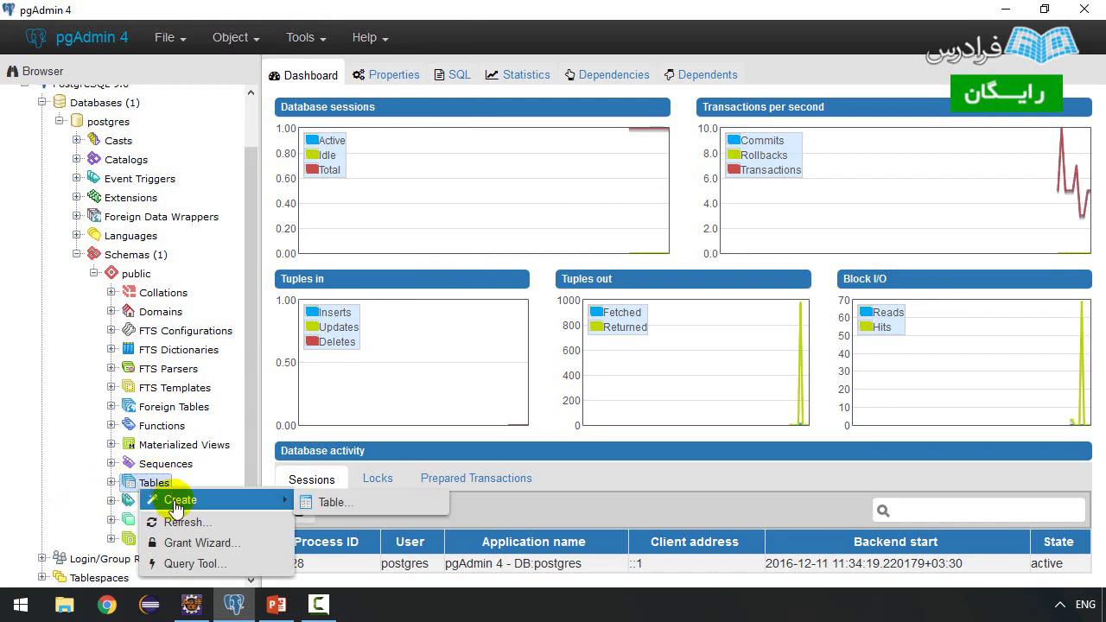
{"action": "left_click", "coordinate": [328, 508]}
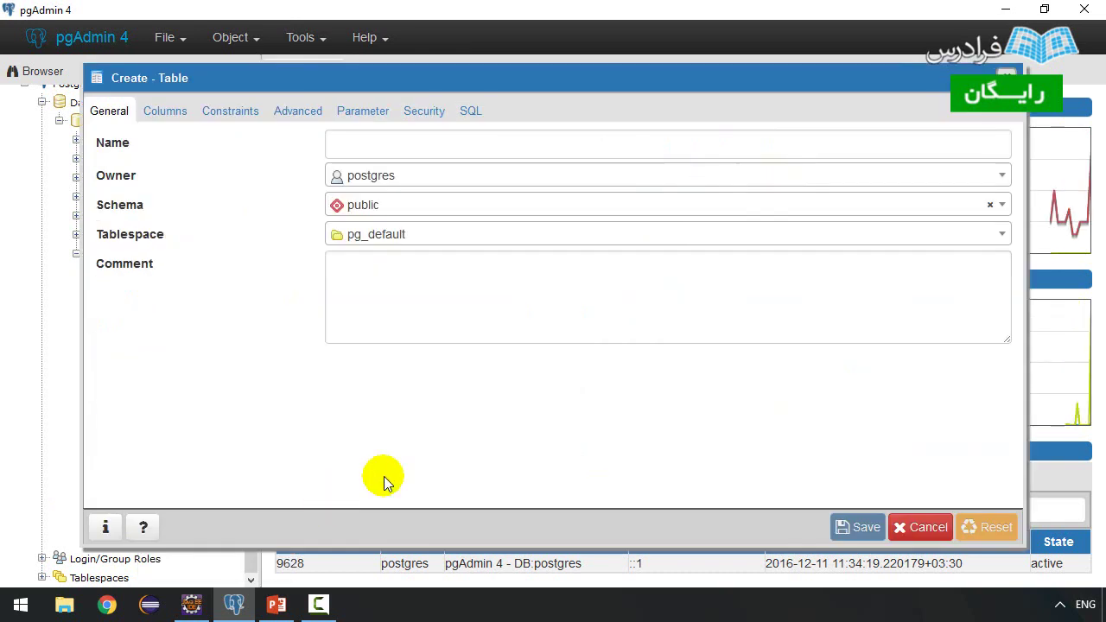
- Name the new table 'member'
{"action": "type", "text": "memer"}
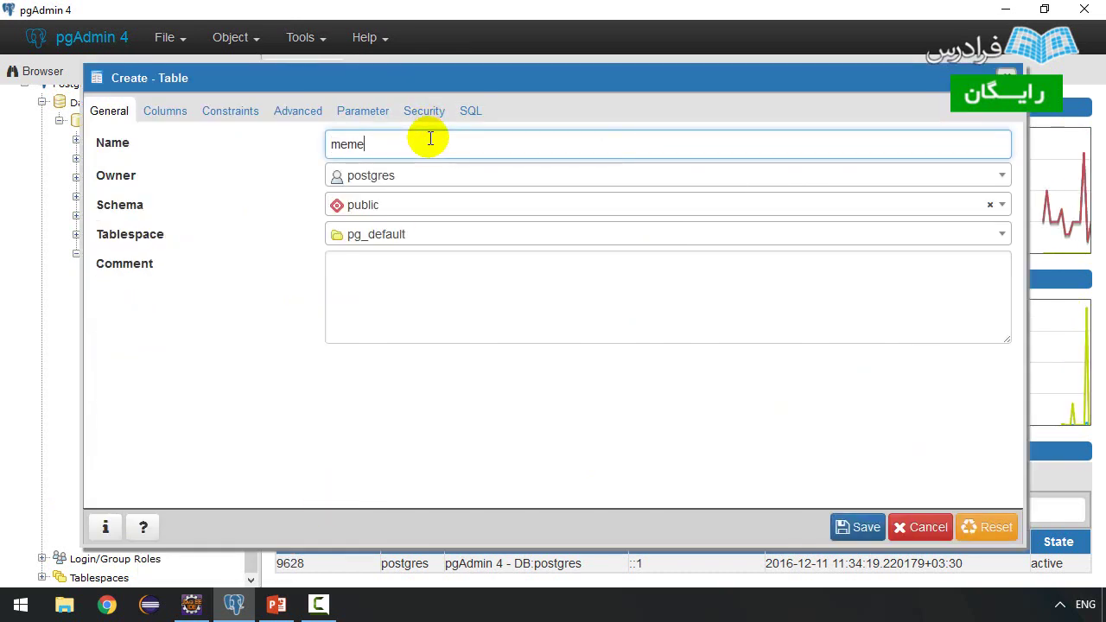
{"action": "key", "text": "BackSpace"}
{"action": "key", "text": "BackSpace"}
{"action": "type", "text": "ber"}
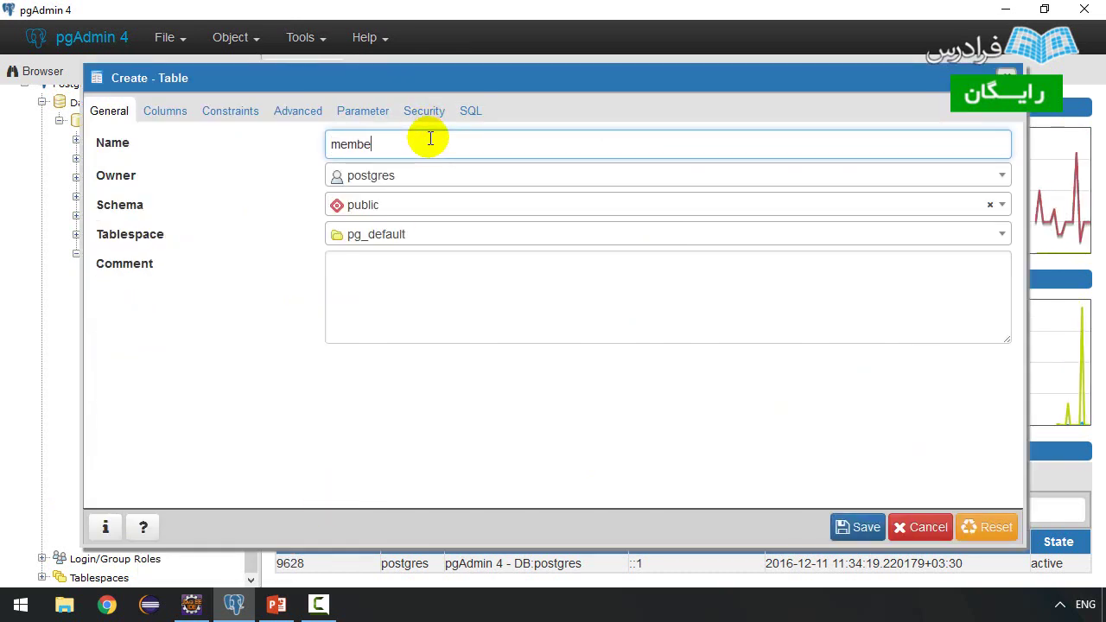
- Add an 'id' column with the serial data type
{"action": "left_click", "coordinate": [167, 115]}
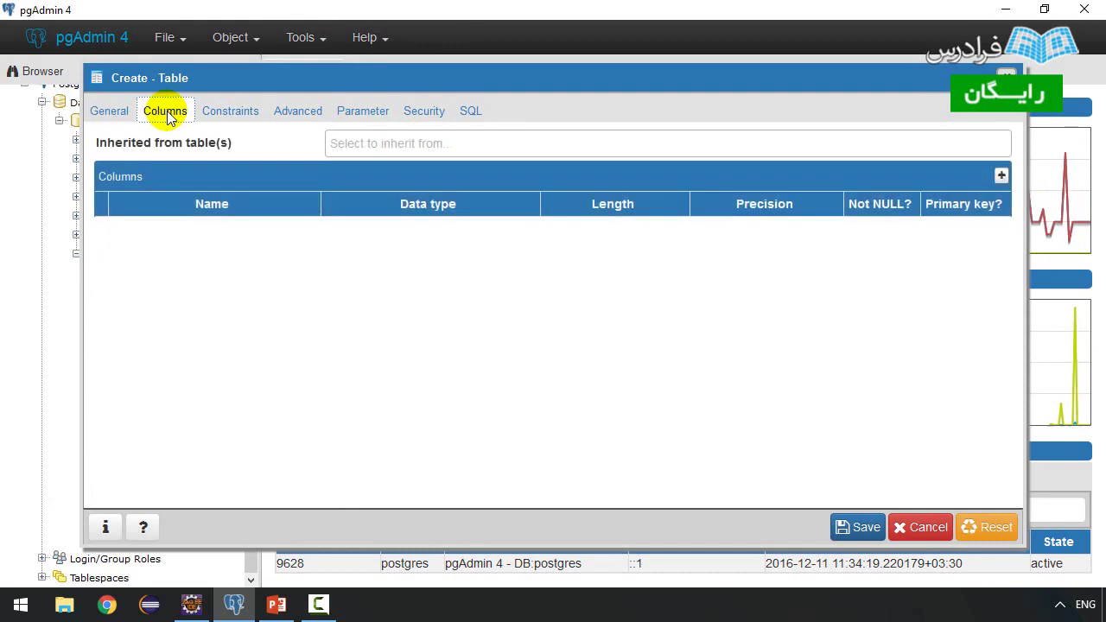
{"action": "left_click", "coordinate": [1001, 176]}
{"action": "left_click", "coordinate": [233, 235]}
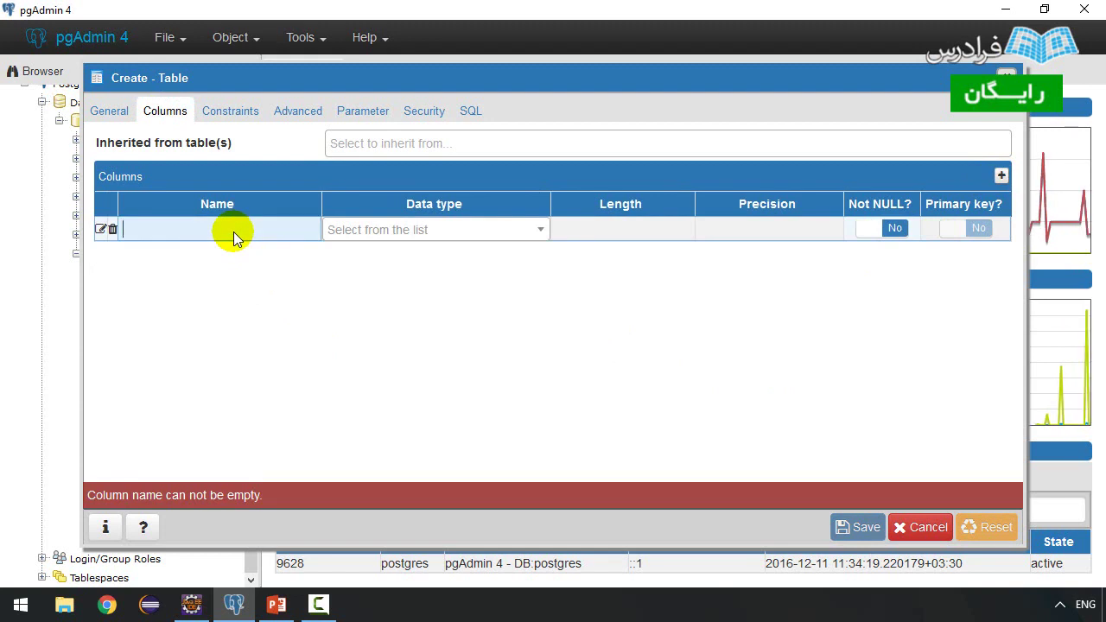
{"action": "type", "text": "id"}
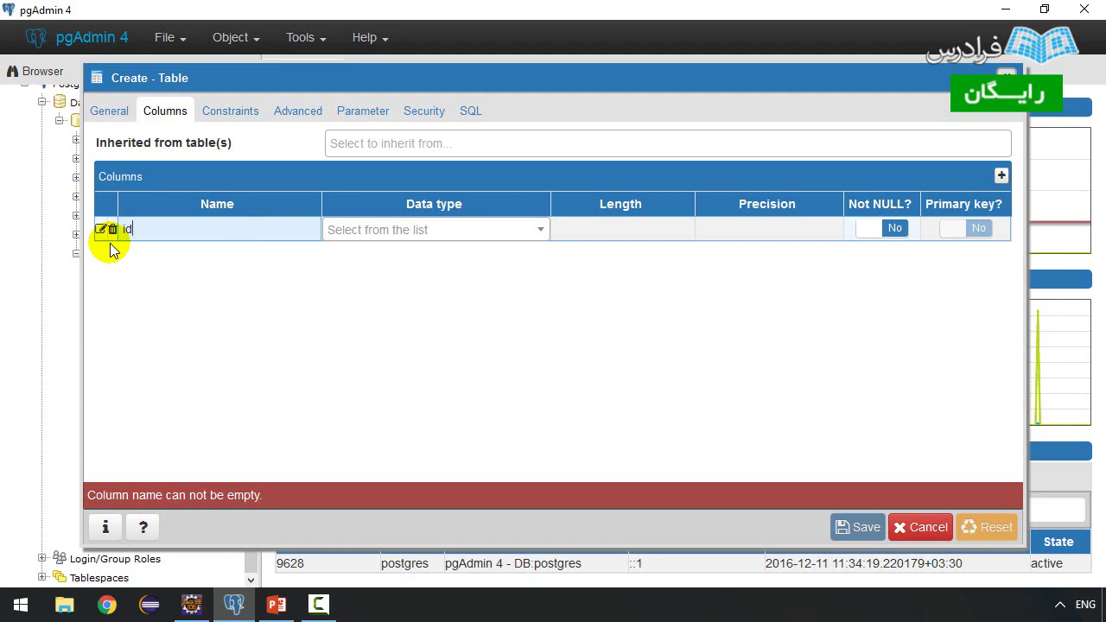
{"action": "left_click", "coordinate": [481, 232]}
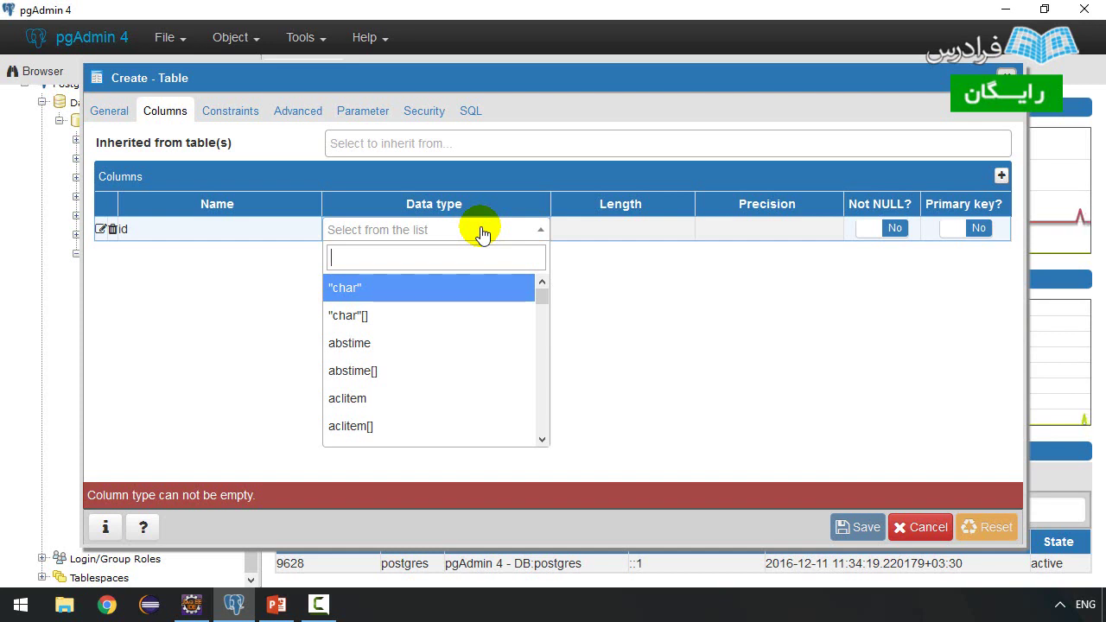
{"action": "type", "text": "ser"}
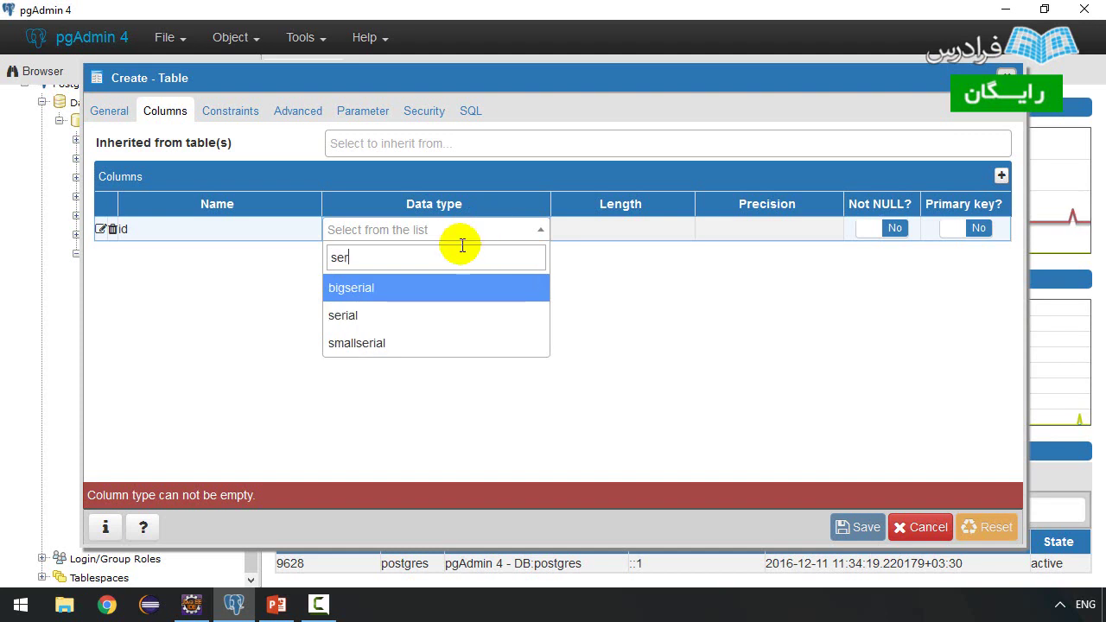
{"action": "left_click", "coordinate": [346, 319]}
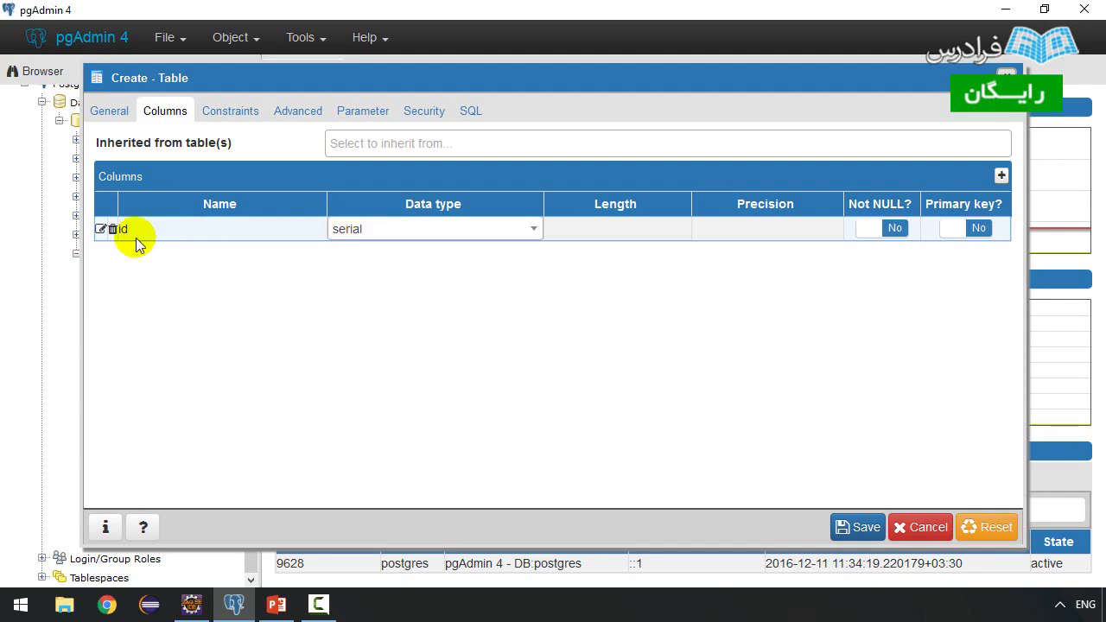
- Make id the primary key and add a 'name' column of type character varying
{"action": "left_click", "coordinate": [955, 231]}
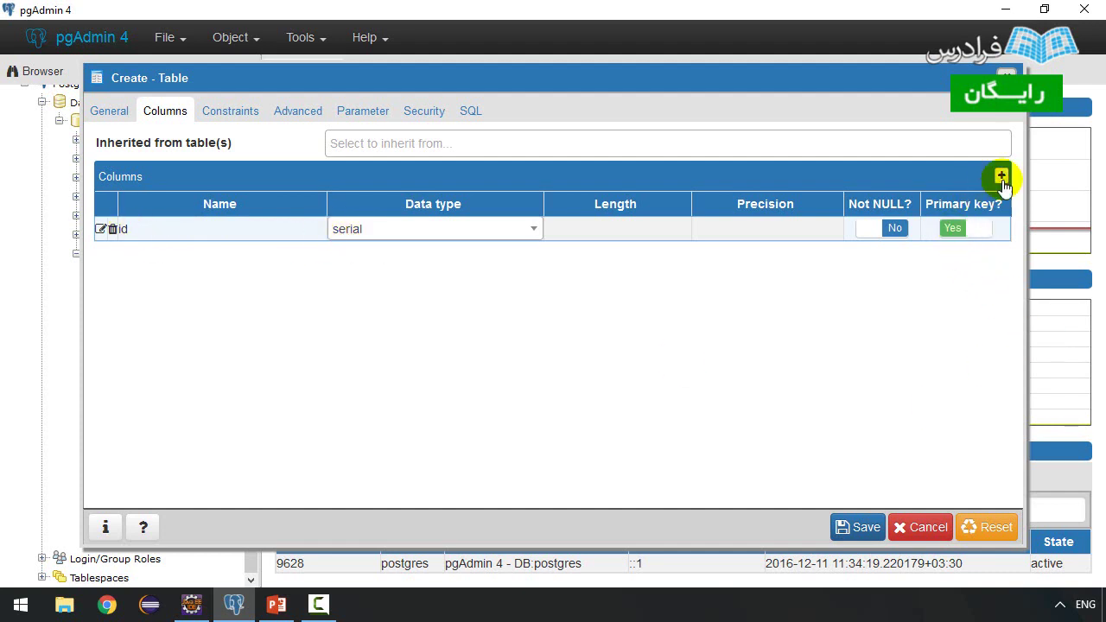
{"action": "left_click", "coordinate": [1001, 176]}
{"action": "left_click", "coordinate": [224, 265]}
{"action": "type", "text": "name"}
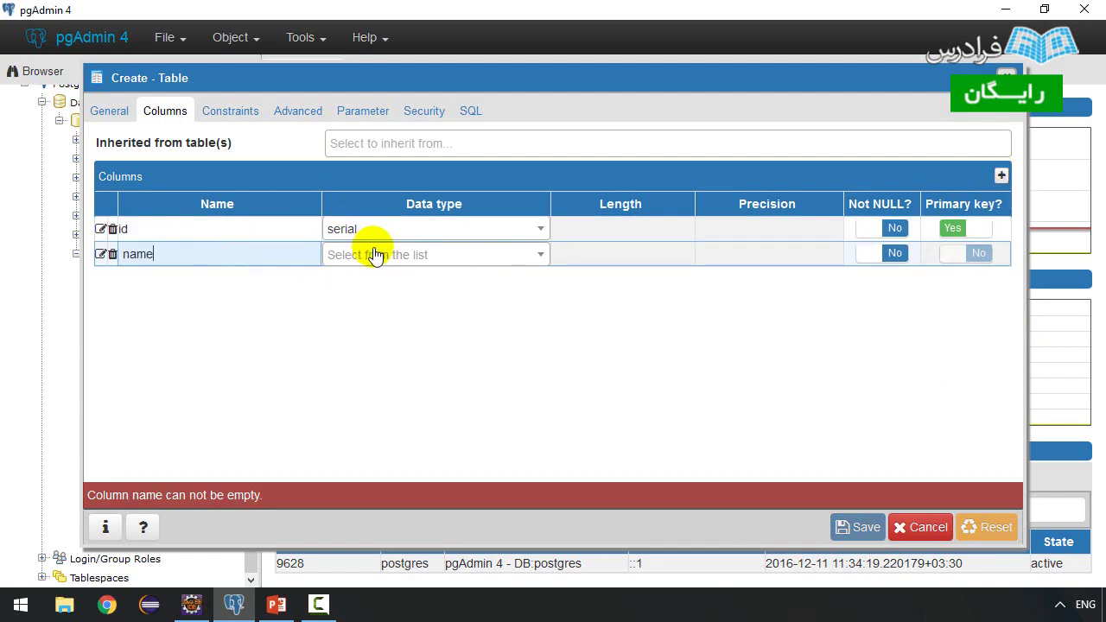
{"action": "left_click", "coordinate": [375, 256]}
{"action": "type", "text": "tex"}
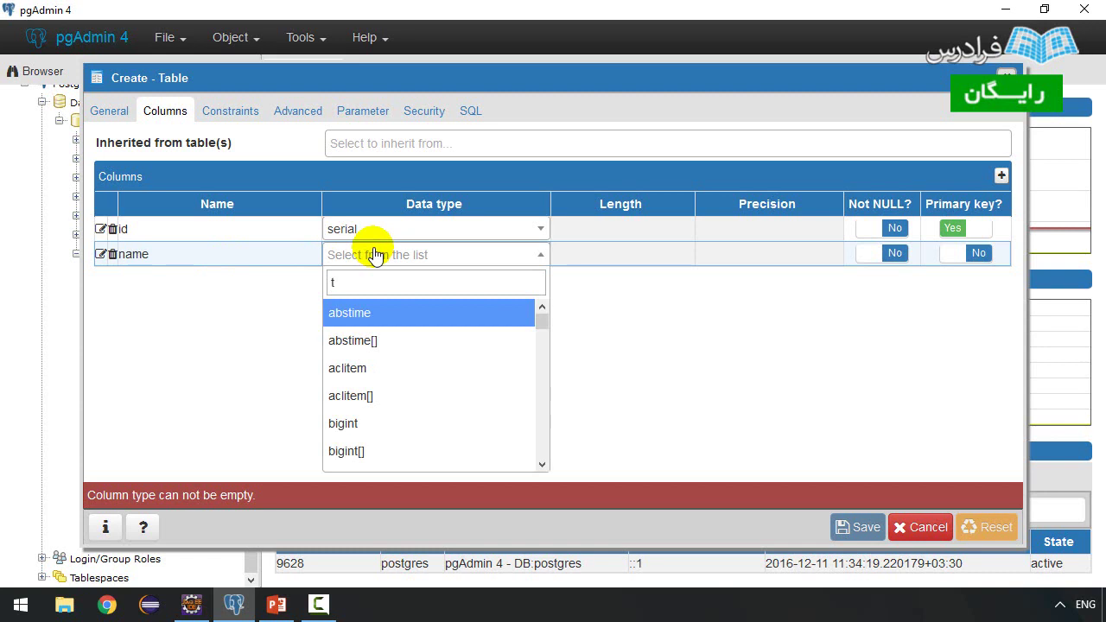
{"action": "key", "text": "BackSpace"}
{"action": "key", "text": "BackSpace"}
{"action": "key", "text": "BackSpace"}
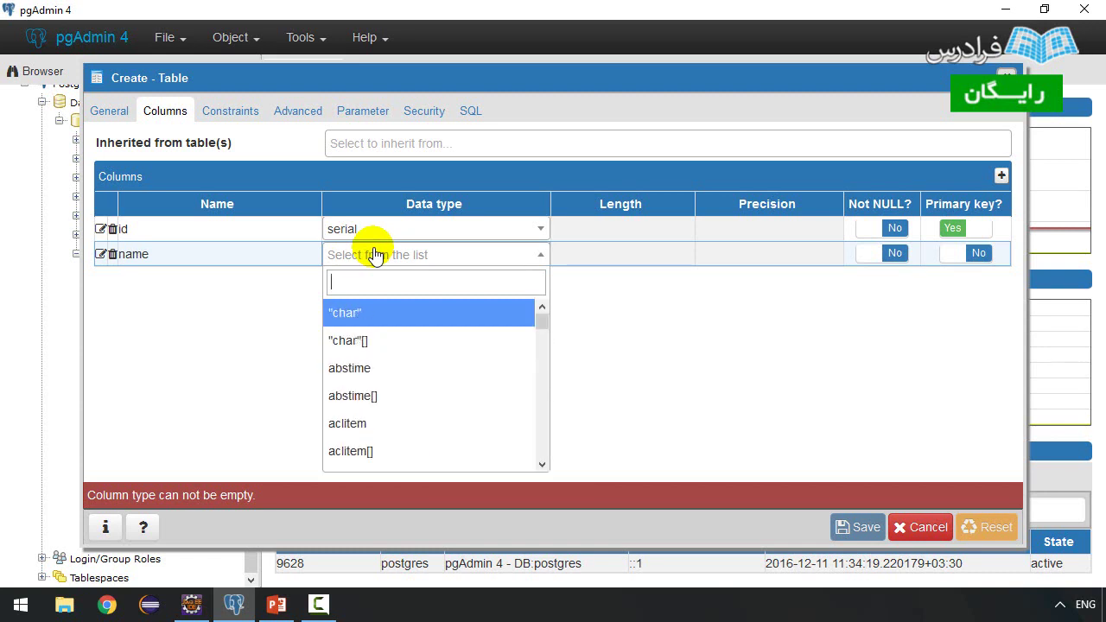
{"action": "type", "text": "cha"}
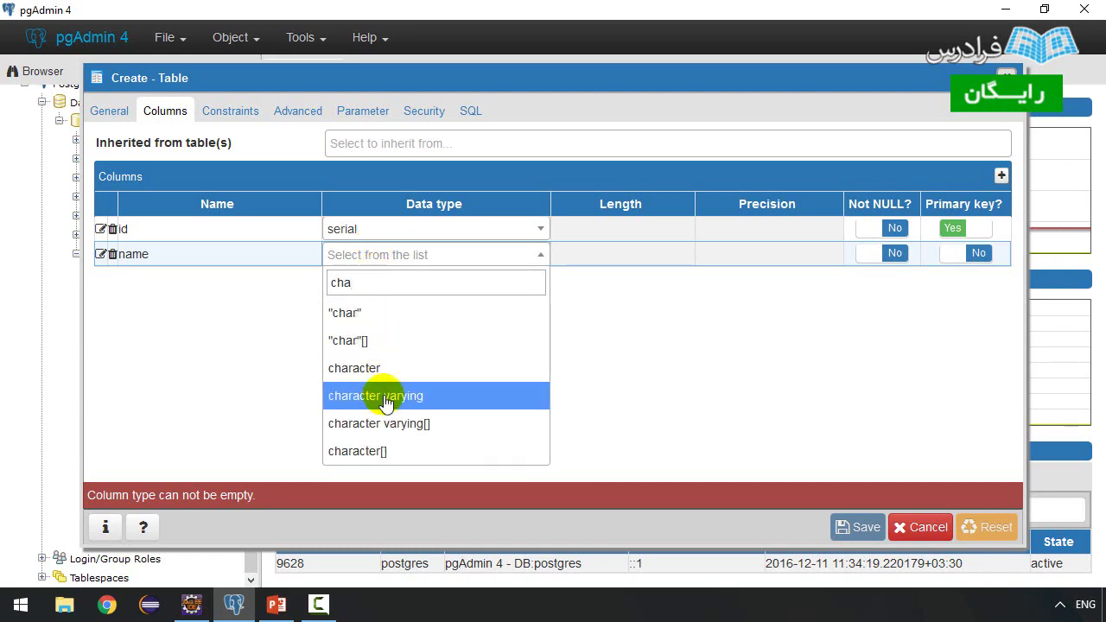
{"action": "left_click", "coordinate": [383, 397]}
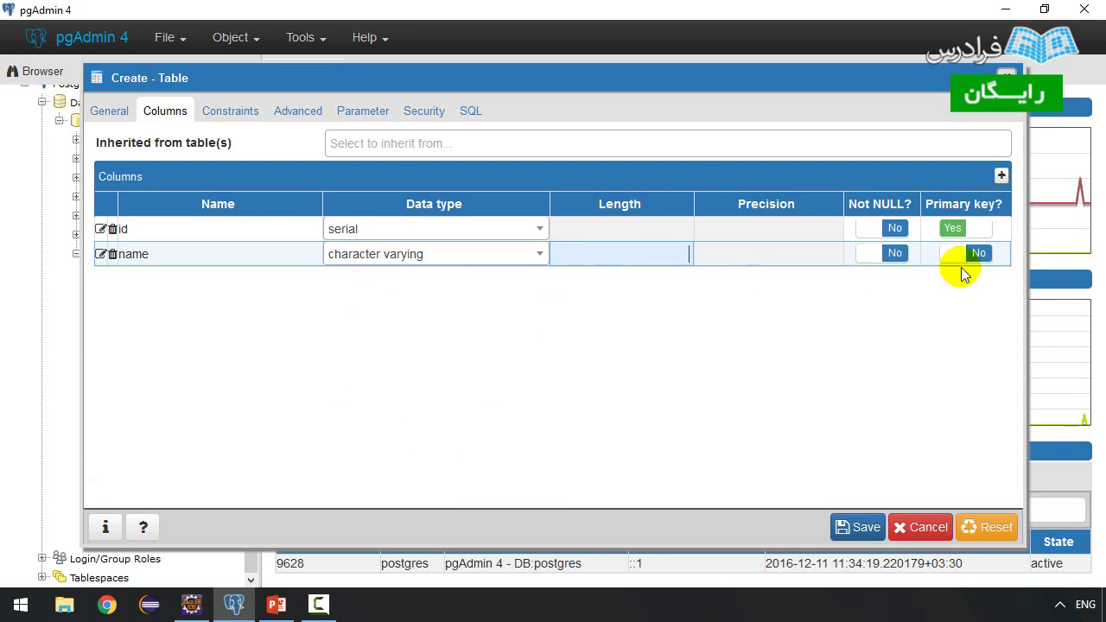
- Add a 'family' column of type character varying
{"action": "left_click", "coordinate": [1000, 175]}
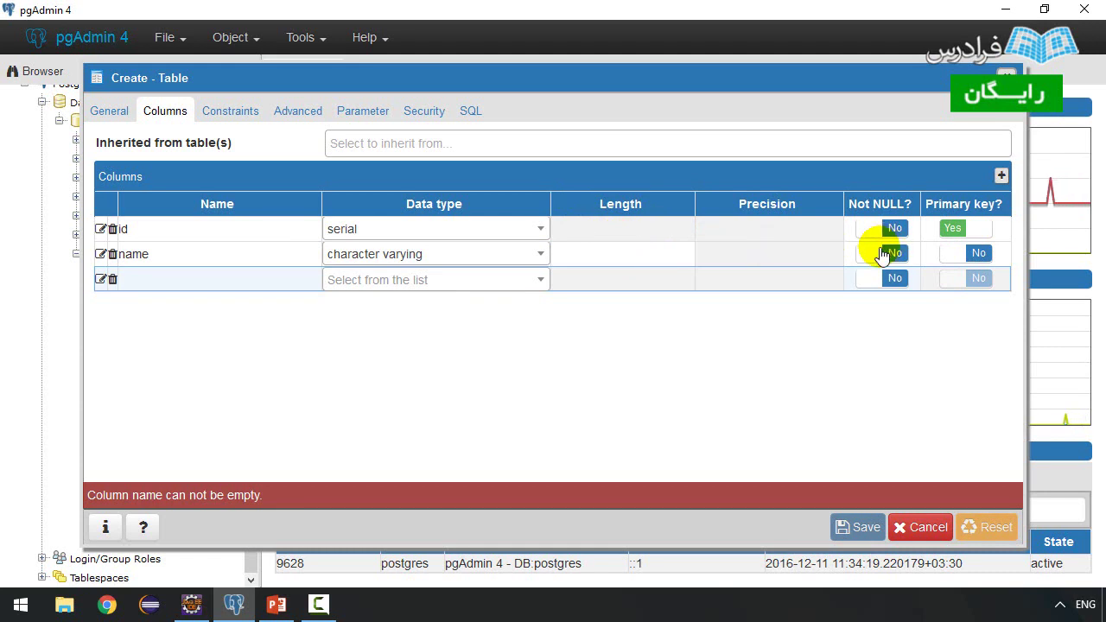
{"action": "left_click", "coordinate": [445, 280]}
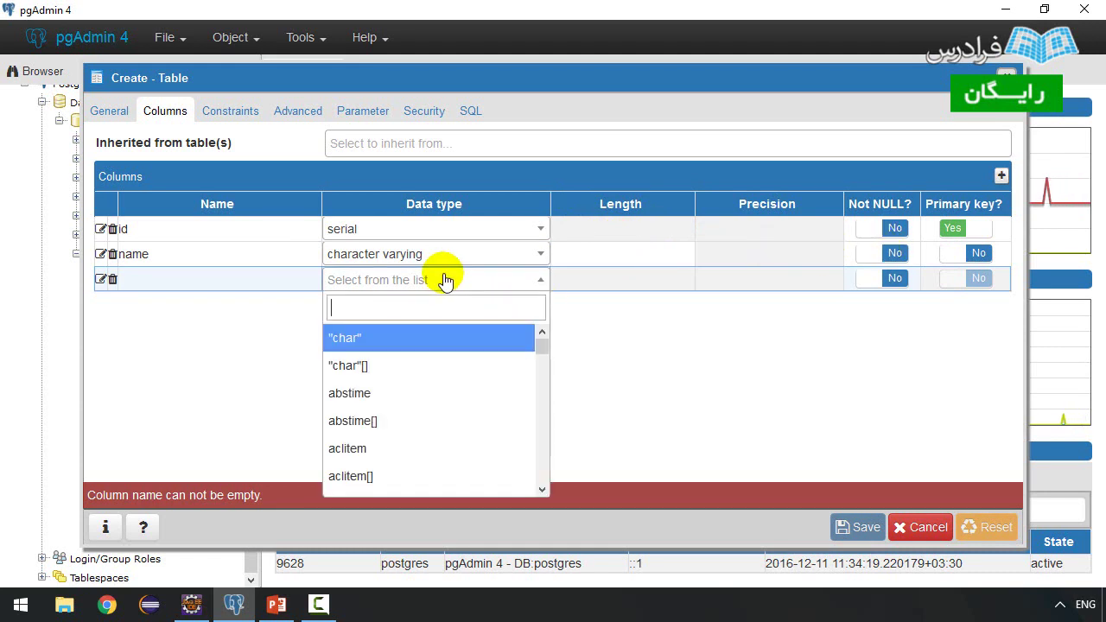
{"action": "left_click", "coordinate": [237, 284]}
{"action": "type", "text": "family"}
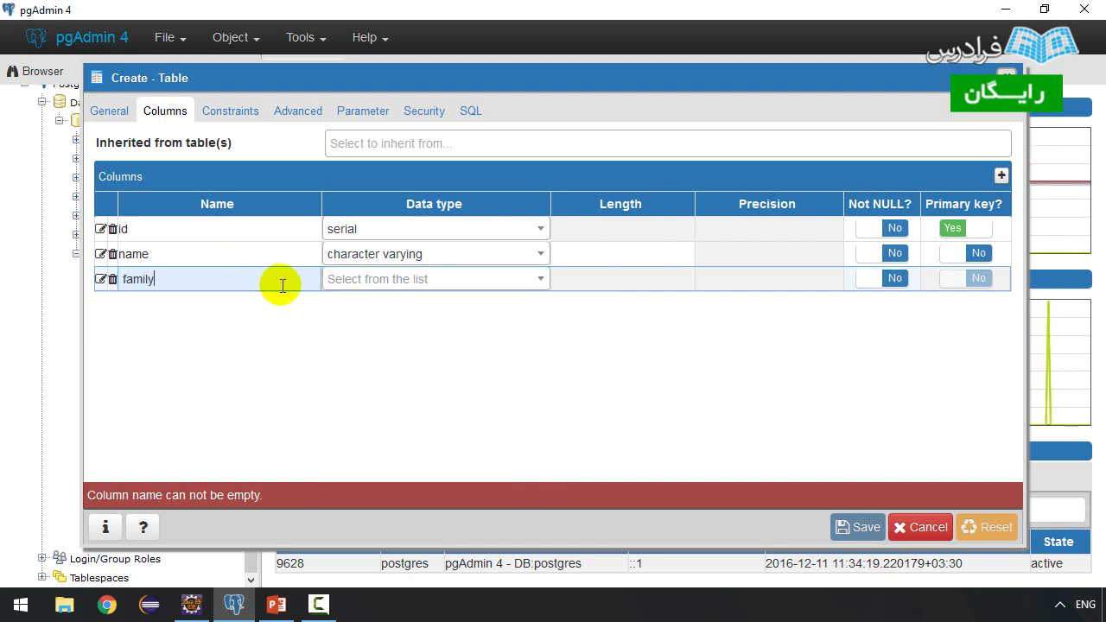
{"action": "left_click", "coordinate": [354, 289]}
{"action": "type", "text": "cha"}
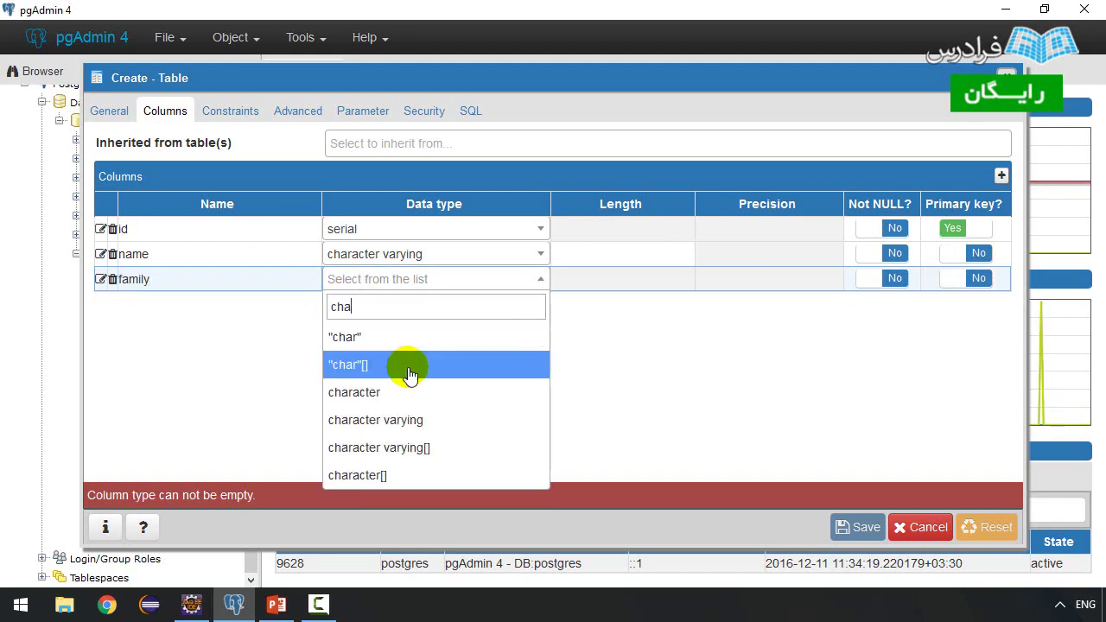
{"action": "left_click", "coordinate": [375, 420]}
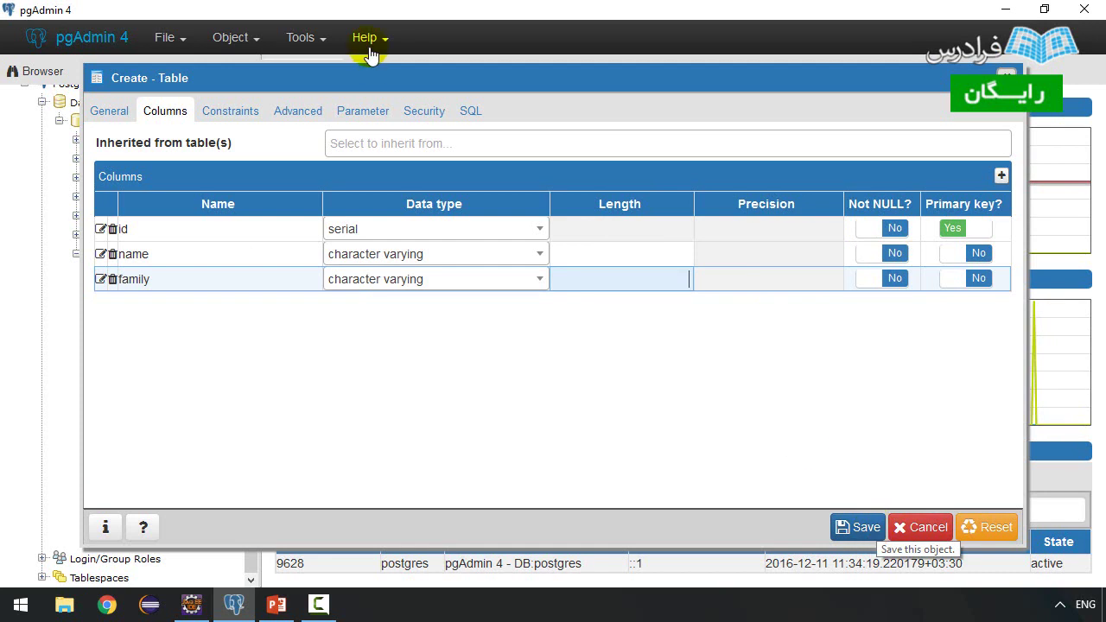
{"action": "left_click", "coordinate": [473, 113]}
- Review the generated CREATE TABLE script and save the member table
{"action": "left_click_drag", "start_coordinate": [321, 388], "coordinate": [111, 132]}
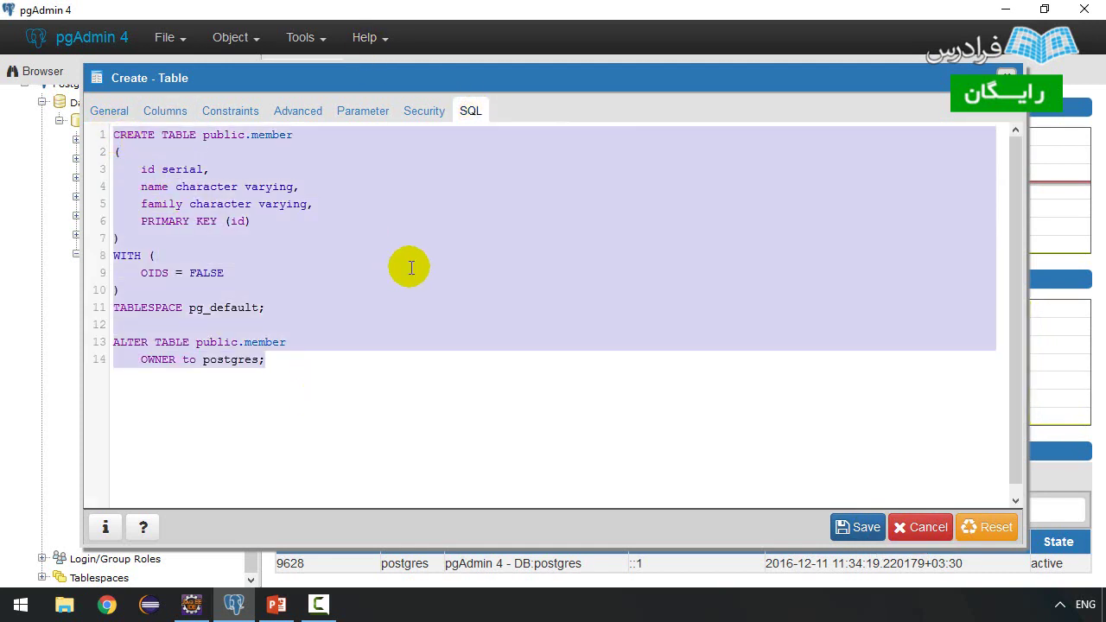
{"action": "left_click", "coordinate": [294, 248]}
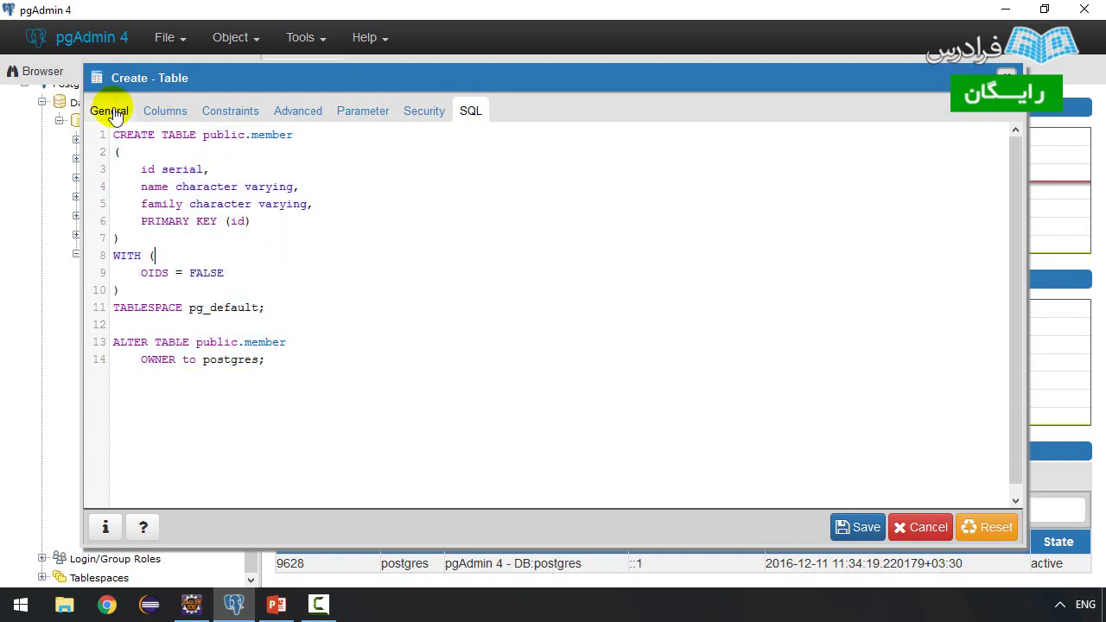
{"action": "left_click_drag", "start_coordinate": [324, 362], "coordinate": [97, 121]}
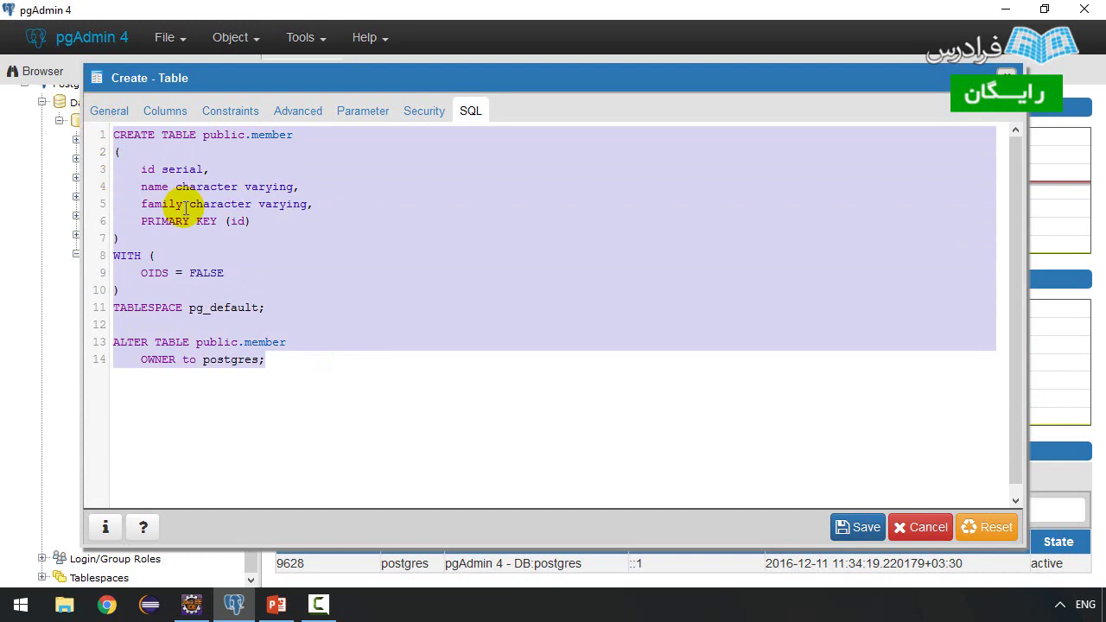
{"action": "left_click", "coordinate": [861, 529]}
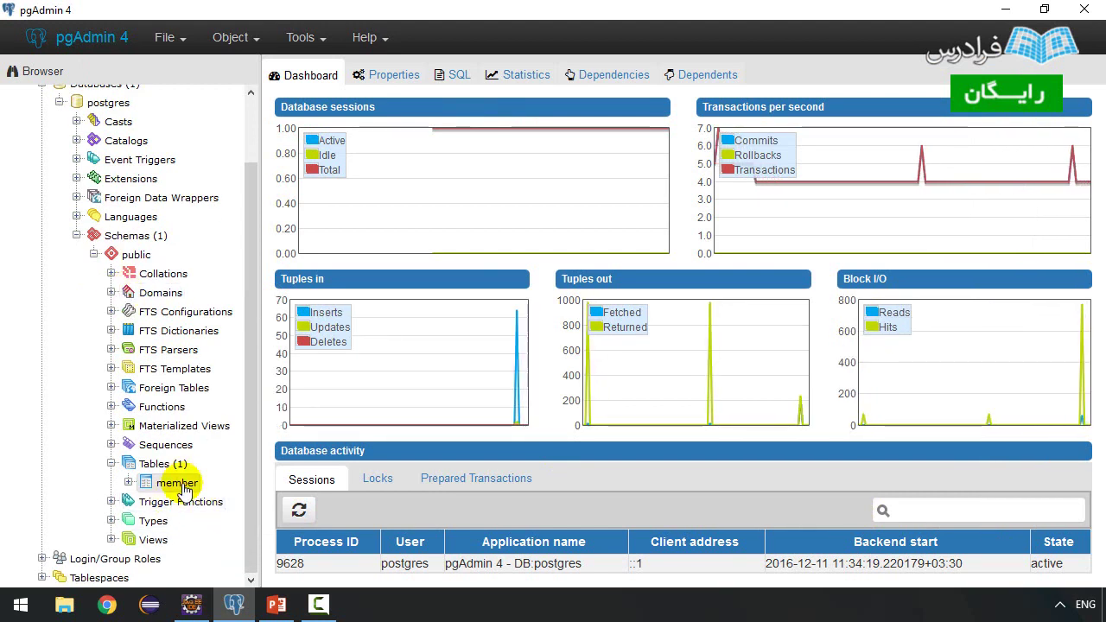
- Open a Query Tool on member and type INSERT INTO public.member (name,family)
{"action": "right_click", "coordinate": [177, 484]}
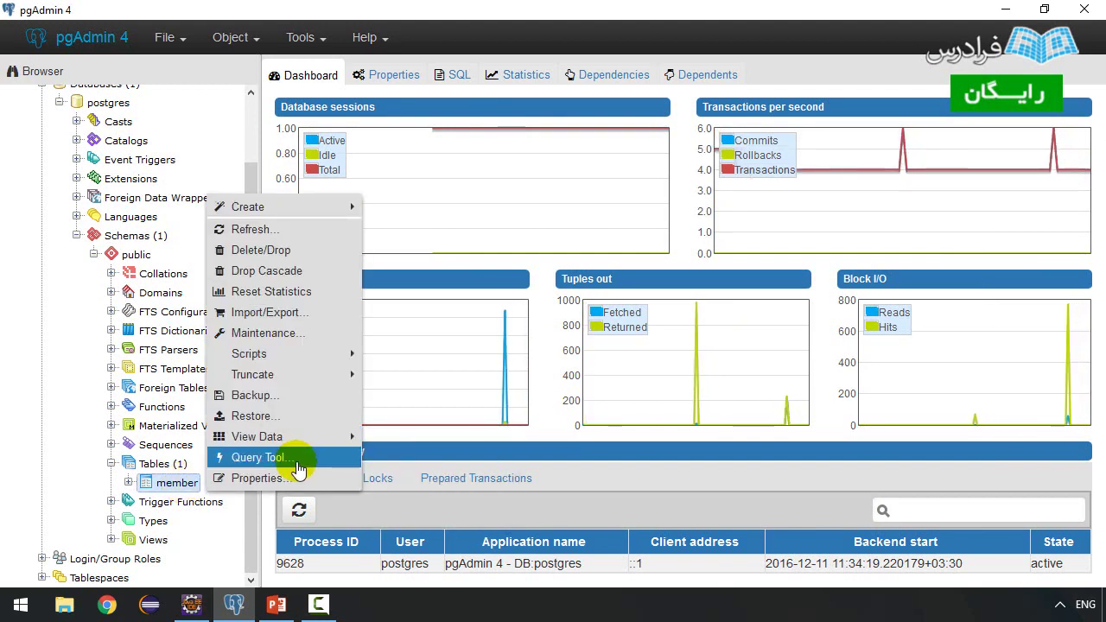
{"action": "left_click", "coordinate": [259, 458]}
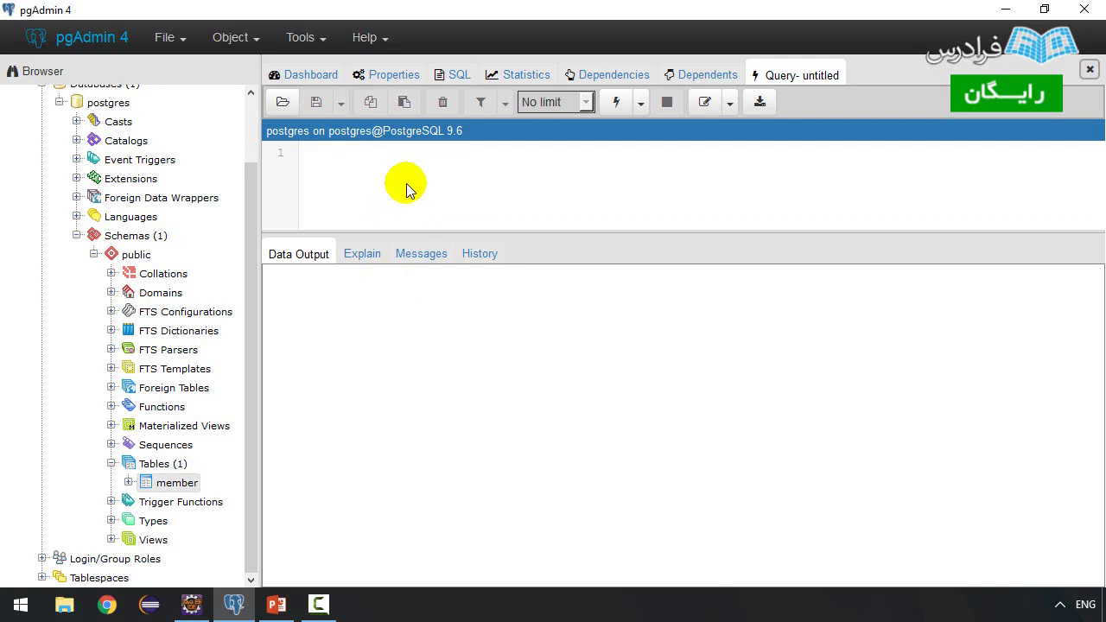
{"action": "type", "text": "insert"}
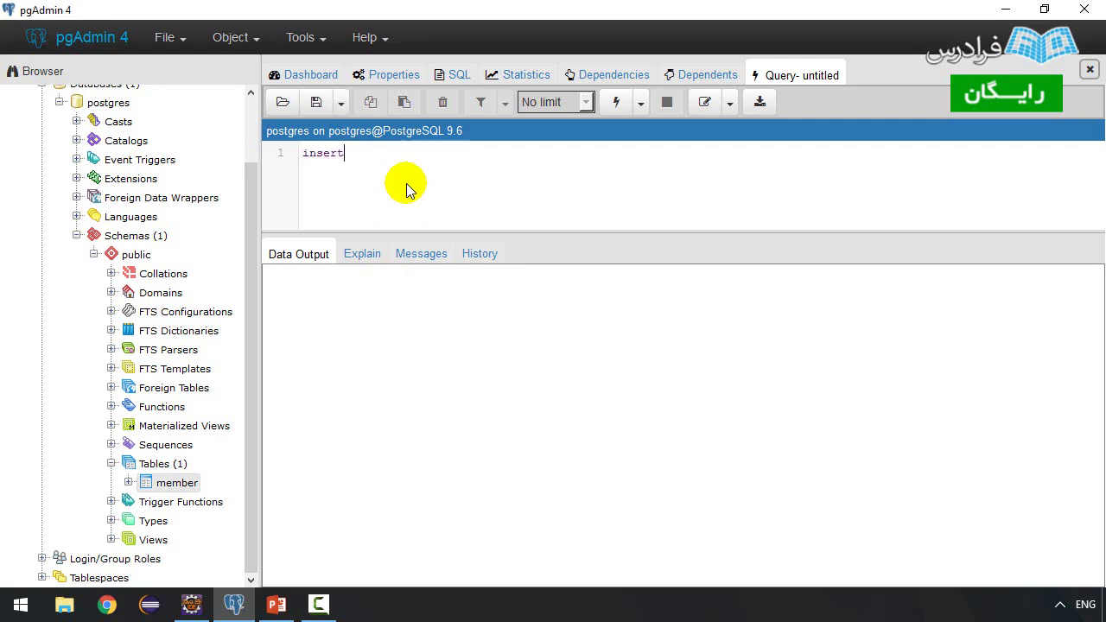
{"action": "type", "text": " into "}
{"action": "type", "text": "mem"}
{"action": "type", "text": "be"}
{"action": "key", "text": "BackSpace"}
{"action": "key", "text": "BackSpace"}
{"action": "key", "text": "BackSpace"}
{"action": "key", "text": "BackSpace"}
{"action": "key", "text": "BackSpace"}
{"action": "type", "text": "publ"}
{"action": "key", "text": "BackSpace"}
{"action": "key", "text": "BackSpace"}
{"action": "type", "text": "blic"}
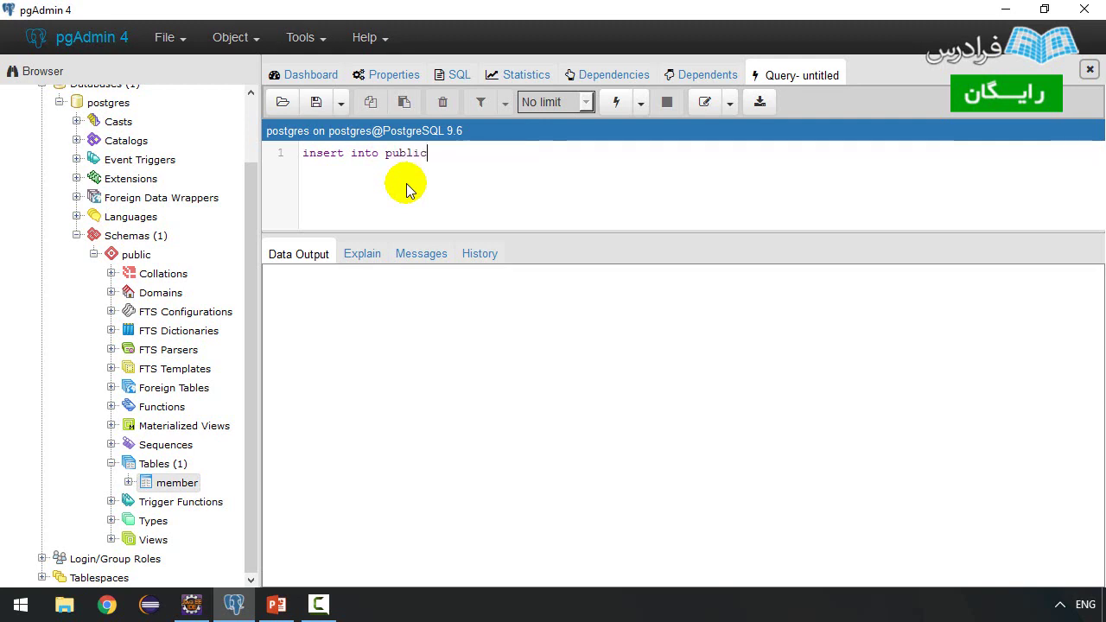
{"action": "type", "text": ".member (name, family)"}
{"action": "key", "text": "Left"}
{"action": "key", "text": "Left"}
{"action": "key", "text": "Left"}
{"action": "key", "text": "BackSpace"}
{"action": "key", "text": "Right"}
{"action": "key", "text": "Right"}
{"action": "key", "text": "Right"}
- Begin the VALUES clause with a member's name and family strings in single quotes
{"action": "type", "text": "valu"}
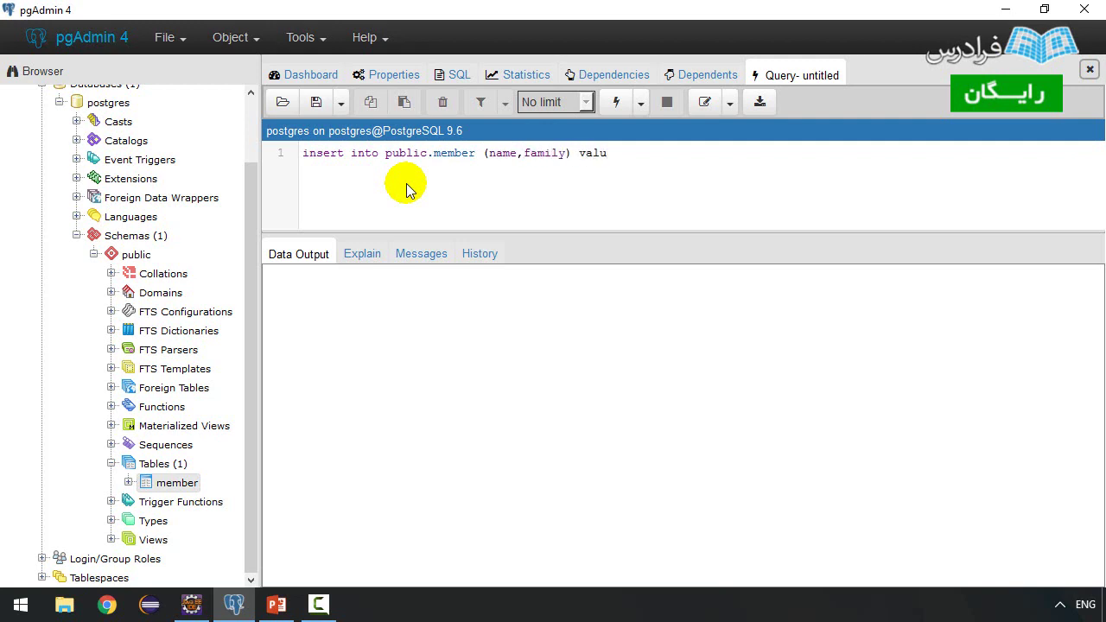
{"action": "type", "text": "es (''"}
{"action": "key", "text": "BackSpace"}
{"action": "key", "text": "BackSpace"}
{"action": "type", "text": "\"\""}
{"action": "key", "text": "BackSpace"}
{"action": "key", "text": "BackSpace"}
{"action": "type", "text": "''"}
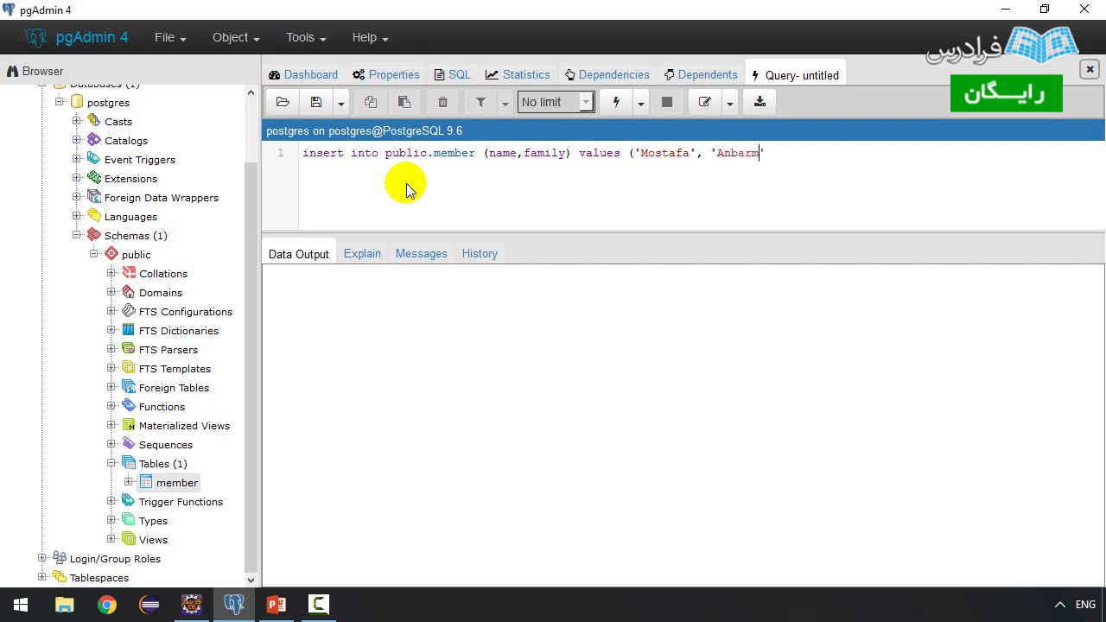